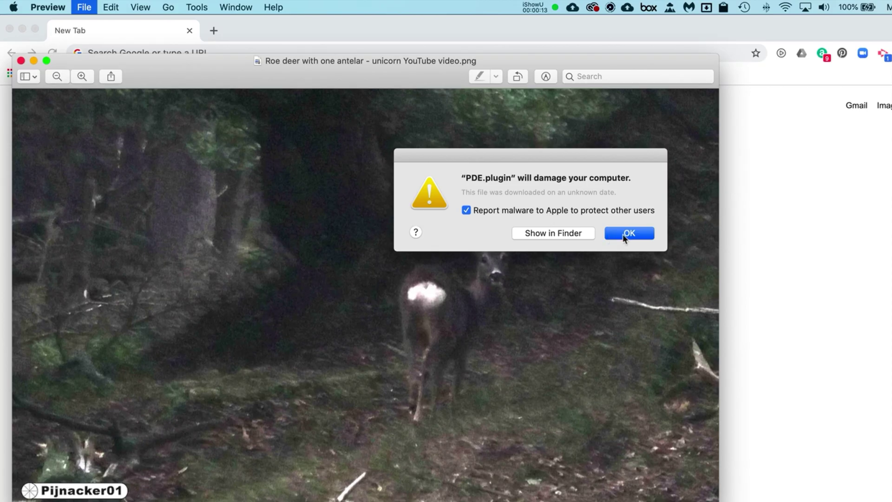
# - Print the roe deer photo in landscape on the HP ENVY Photo 6200, dismissing both malware warnings
pyautogui.click(622, 233)
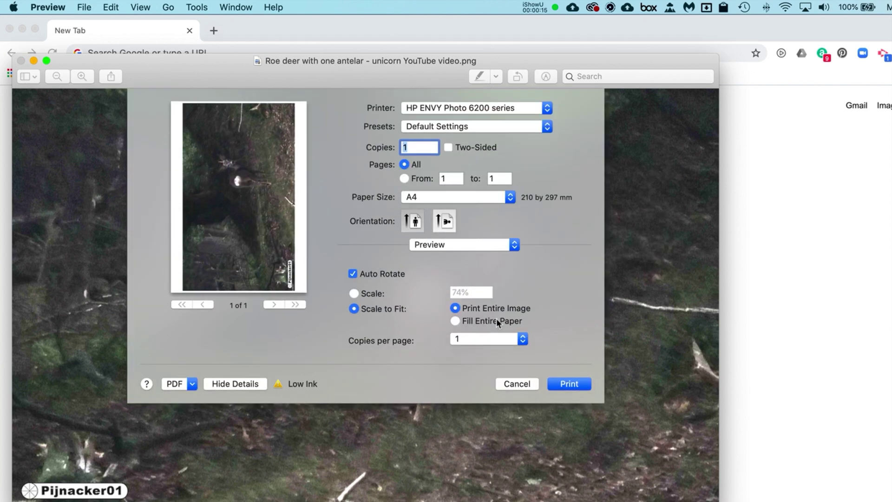
pyautogui.click(438, 222)
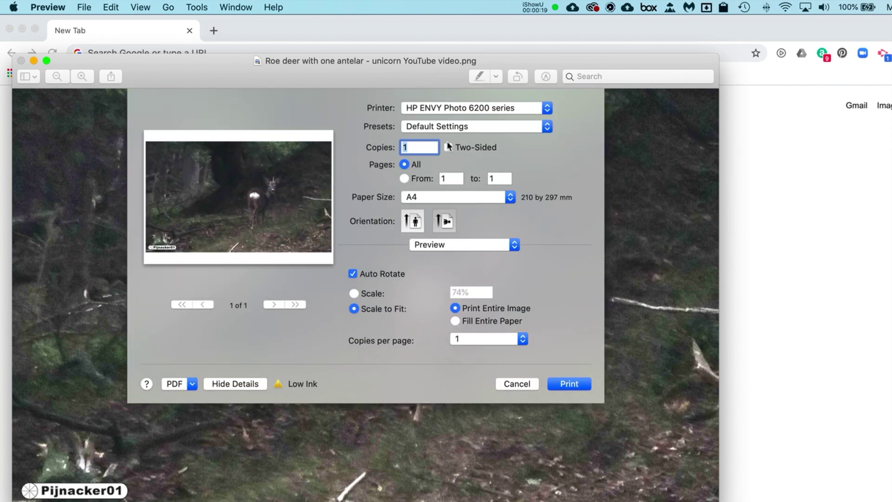
pyautogui.click(560, 383)
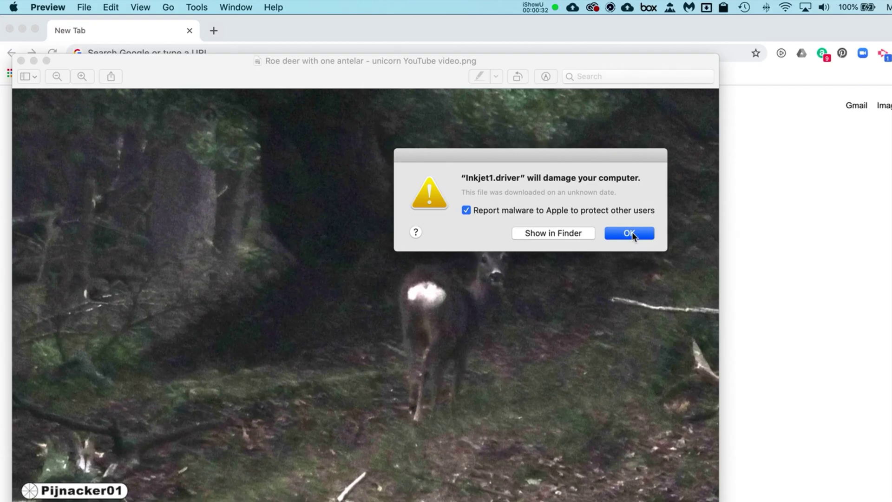
pyautogui.click(631, 233)
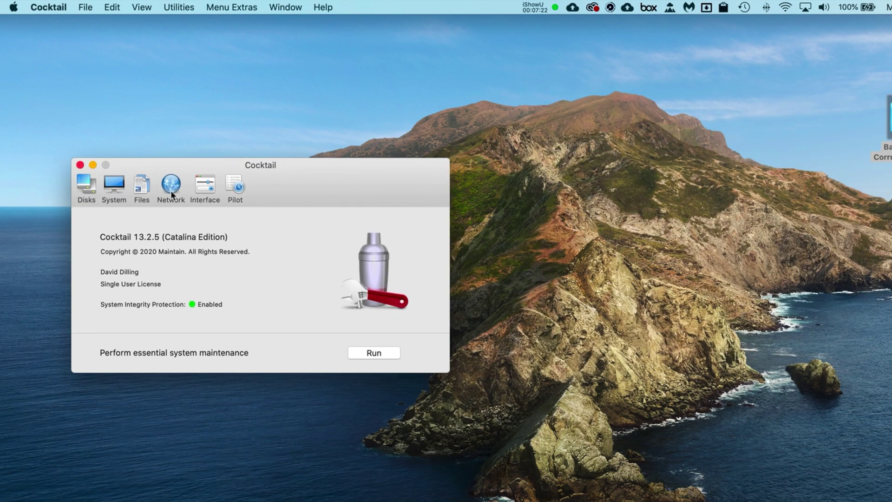
# - Review Cocktail's Network and Caches options, then clear the system caches
pyautogui.click(171, 190)
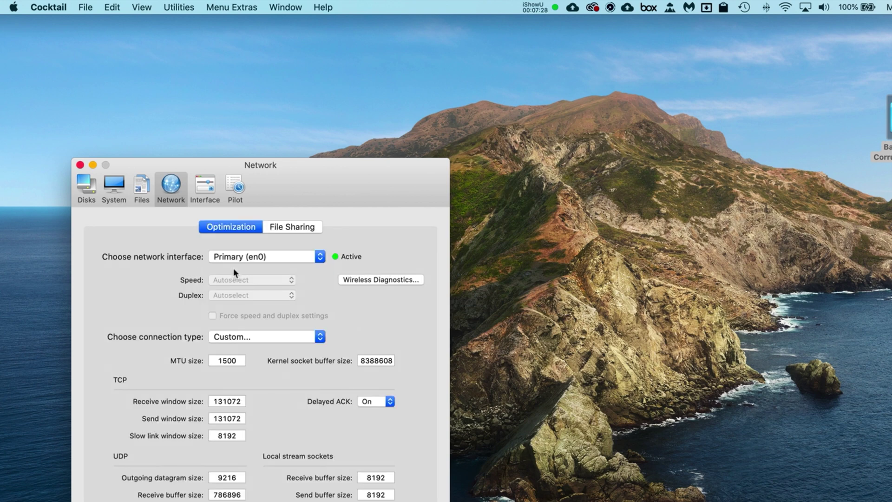
pyautogui.click(141, 187)
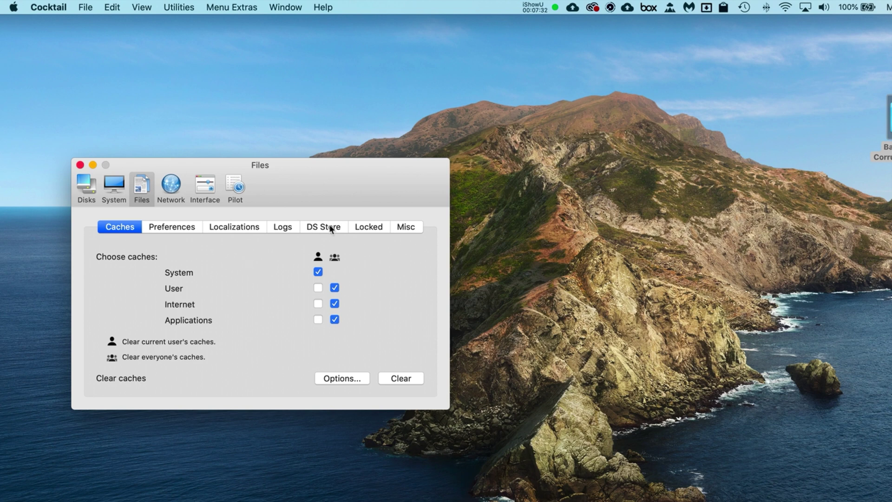
pyautogui.click(331, 377)
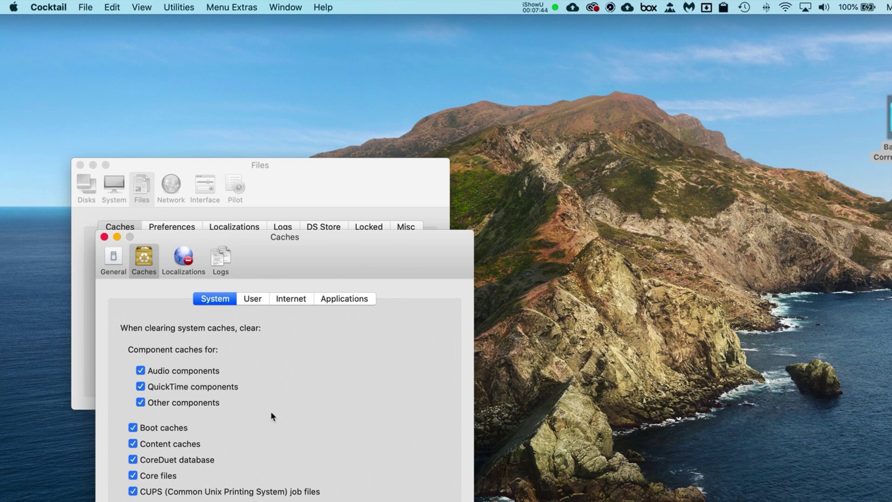
pyautogui.click(250, 298)
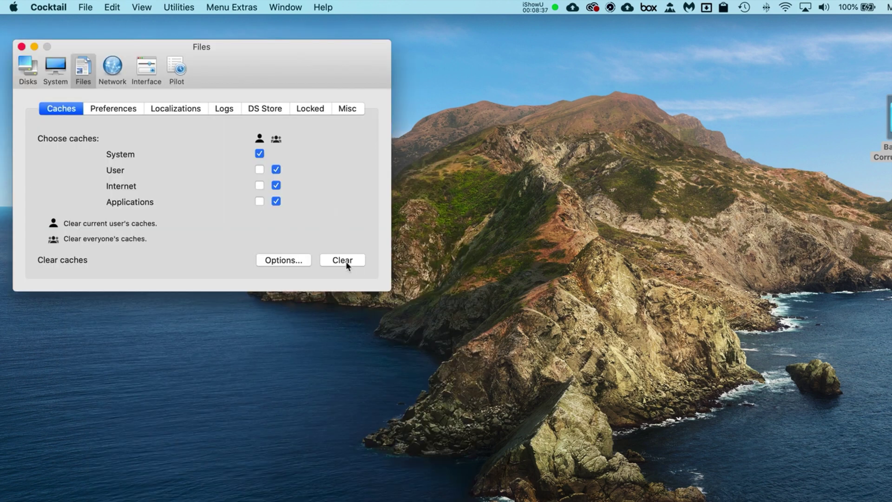
pyautogui.click(345, 261)
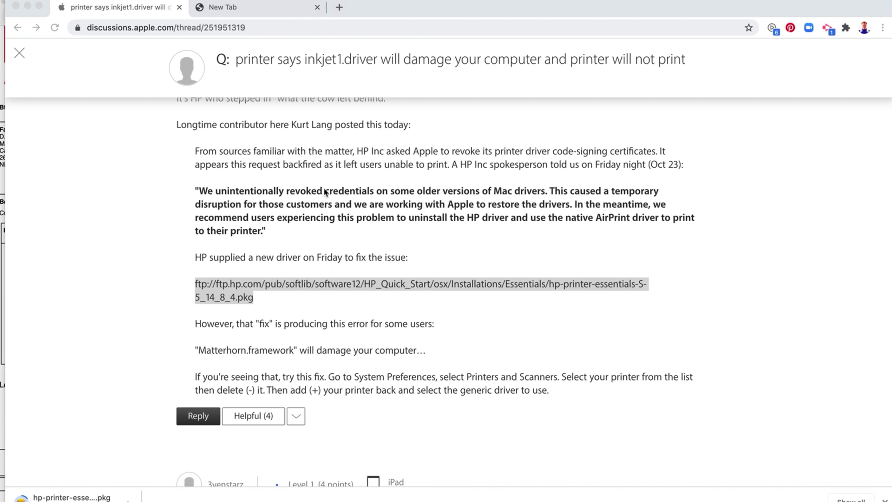
# - Scroll the inkjet1.driver thread to the reply with HP's ftp driver link and check Downloads
pyautogui.scroll(3, 326, 191)
pyautogui.scroll(15, 326, 192)
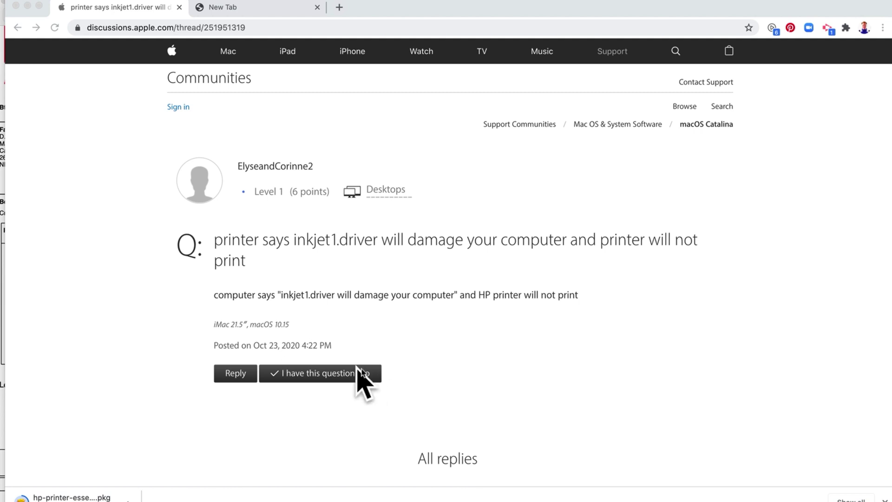
pyautogui.scroll(-15, 500, 374)
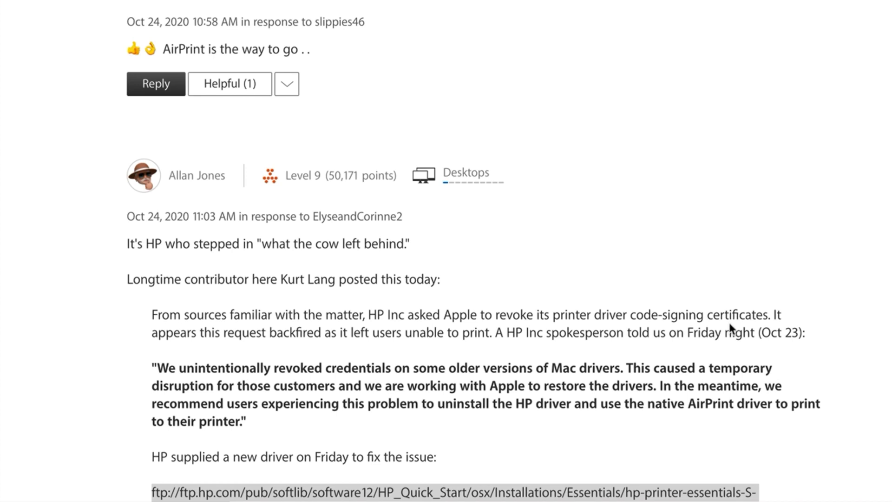
pyautogui.scroll(-4, 728, 320)
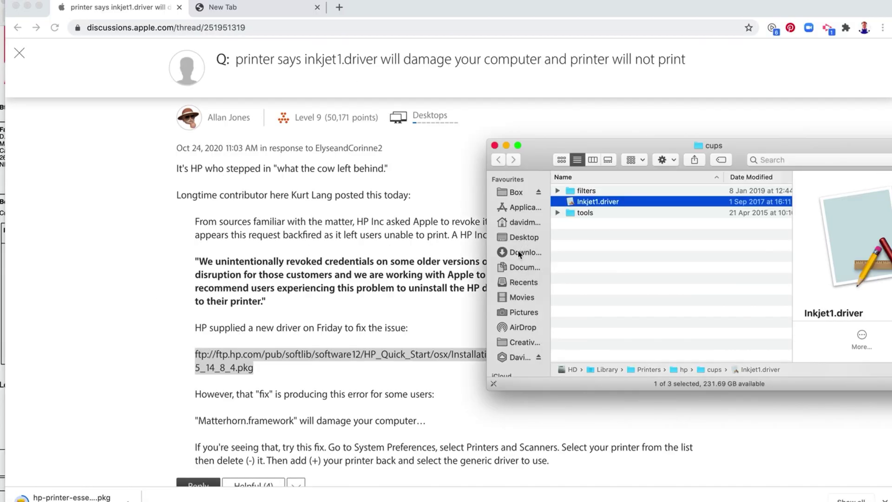
pyautogui.click(517, 252)
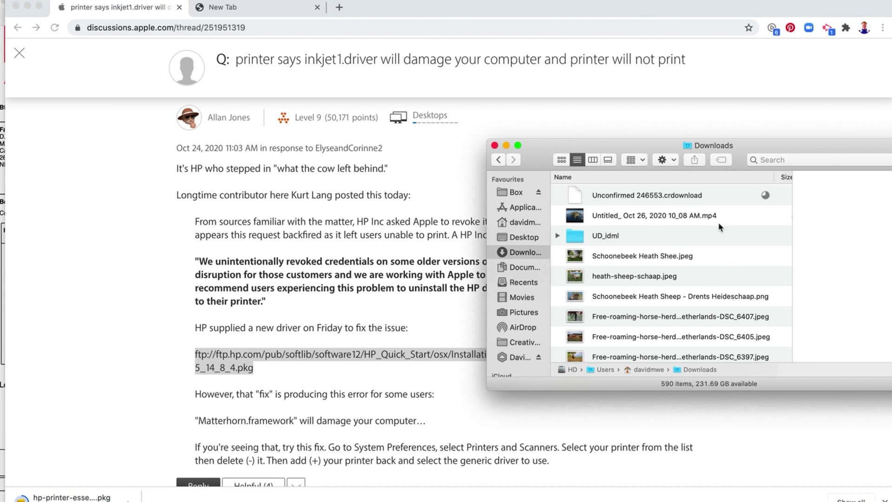
# - Recheck the driver link post in the thread, then bring the Downloads folder window forward
pyautogui.click(82, 205)
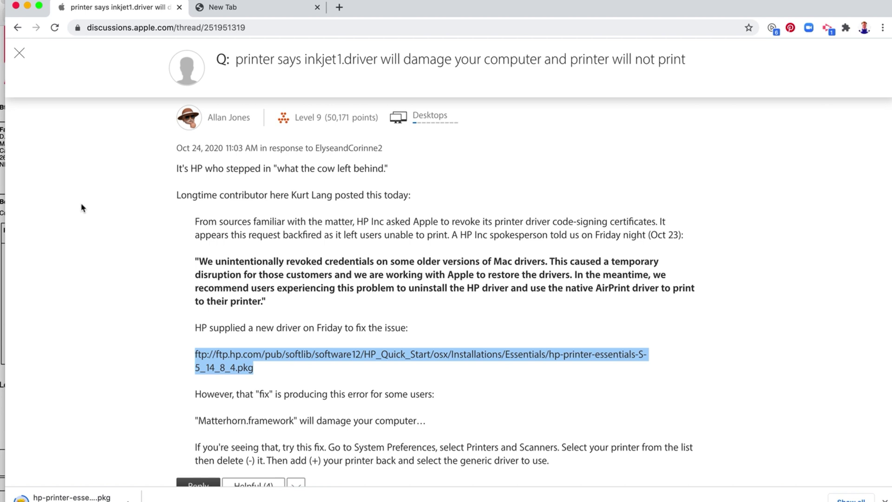
pyautogui.scroll(1, 82, 208)
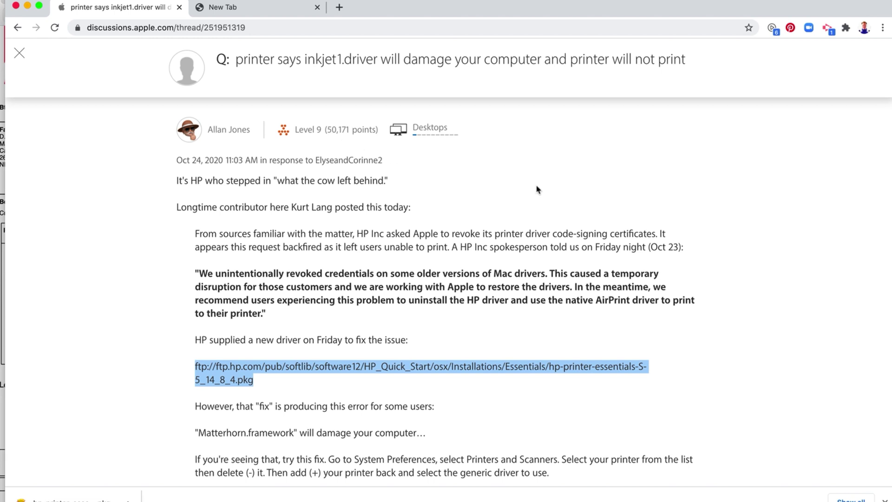
pyautogui.scroll(10, 538, 190)
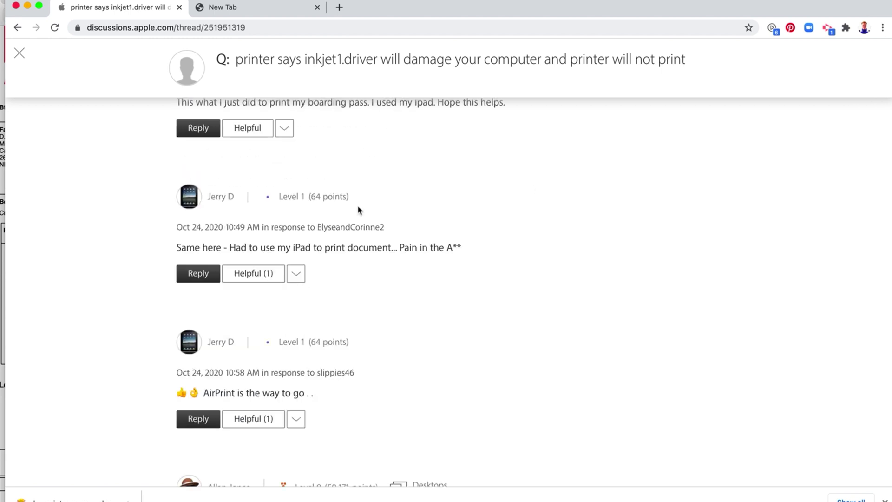
pyautogui.scroll(3, 353, 204)
pyautogui.scroll(3, 353, 205)
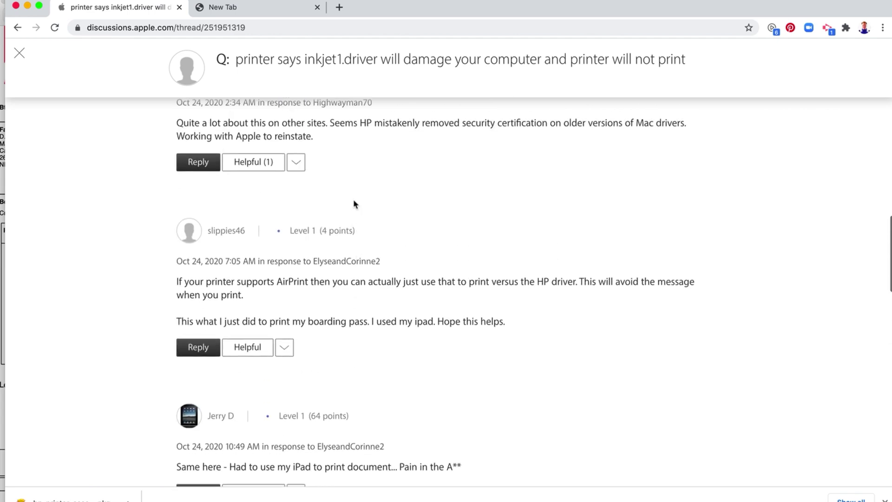
pyautogui.scroll(-16, 353, 200)
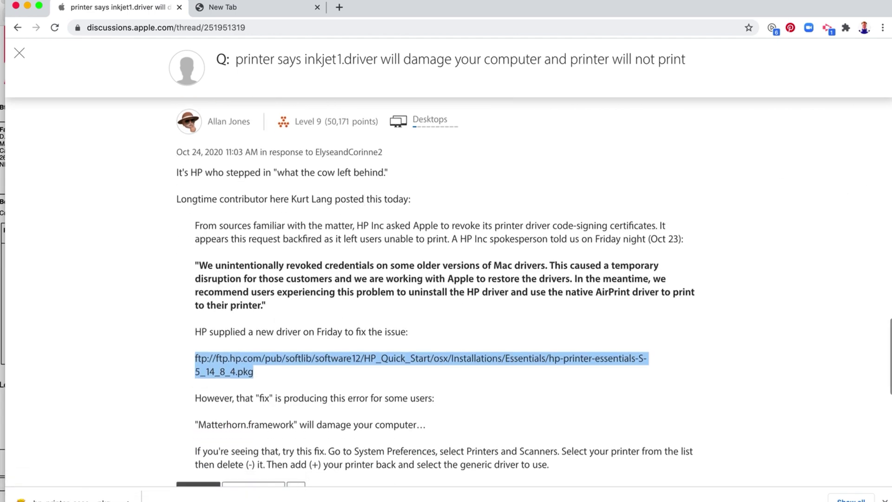
pyautogui.press('super+Tab')
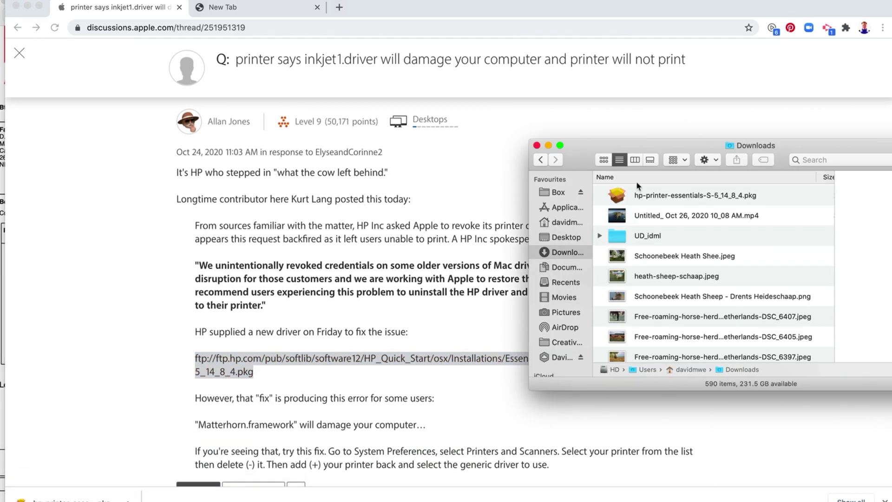
# - Run the hp-printer-essentials-S-5_14_8_4.pkg installer through Continue and Install
pyautogui.doubleClick(618, 197)
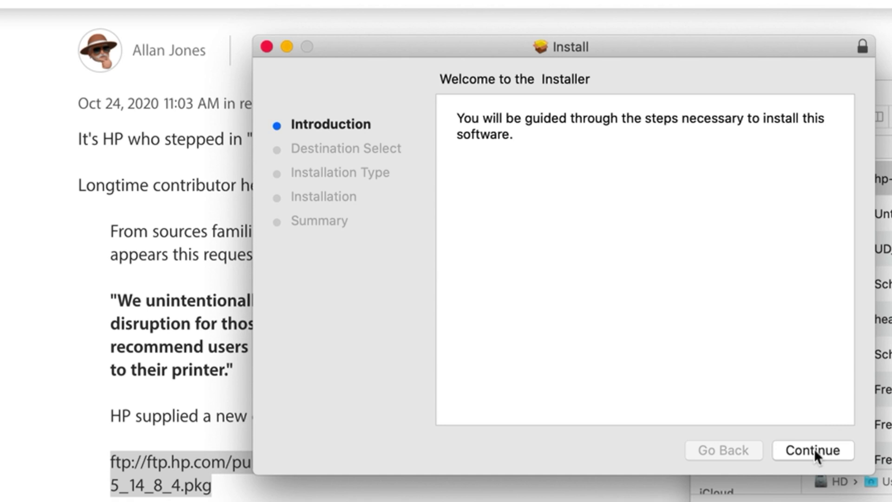
pyautogui.click(813, 450)
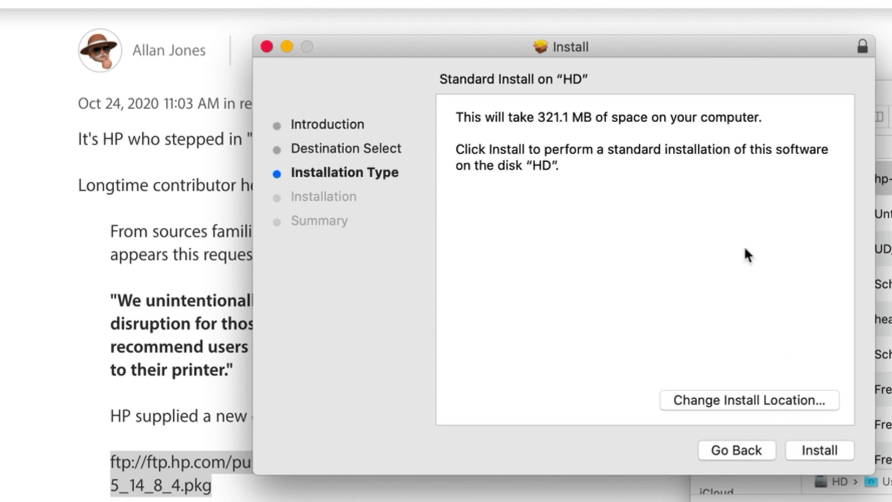
pyautogui.click(827, 447)
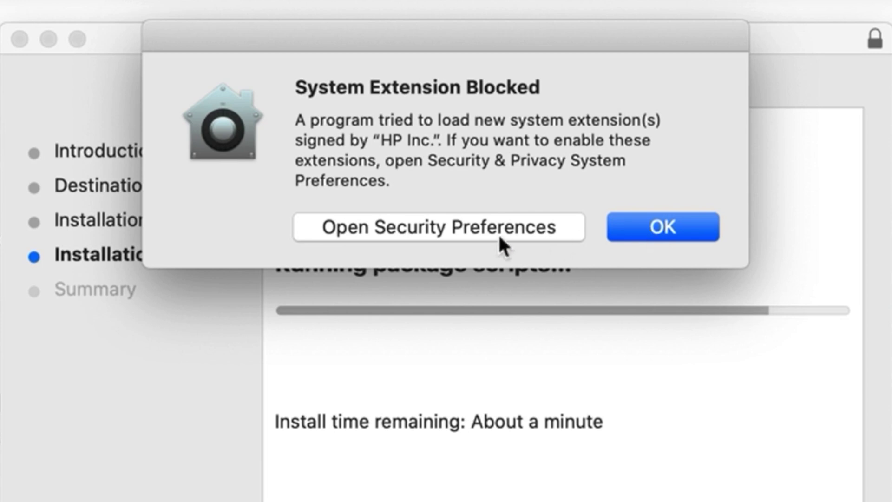
# - Unlock Security & Privacy, allow the blocked HP Inc. system software, and close the window
pyautogui.click(444, 223)
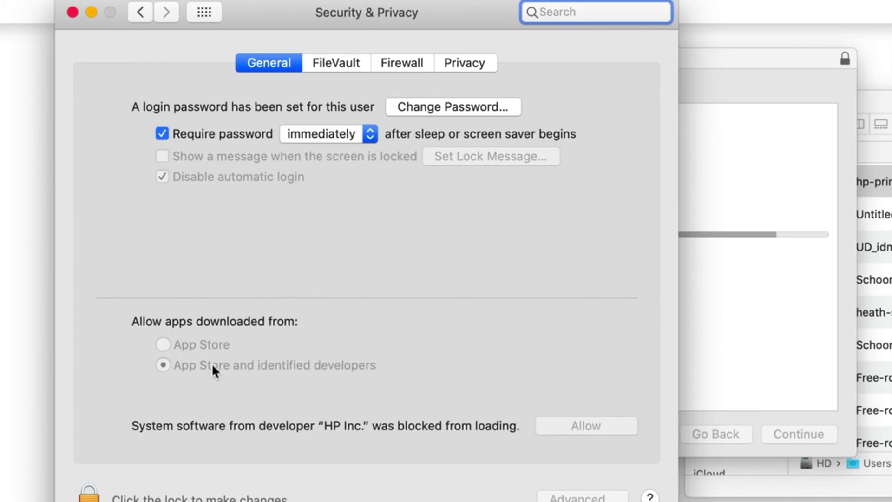
pyautogui.click(160, 391)
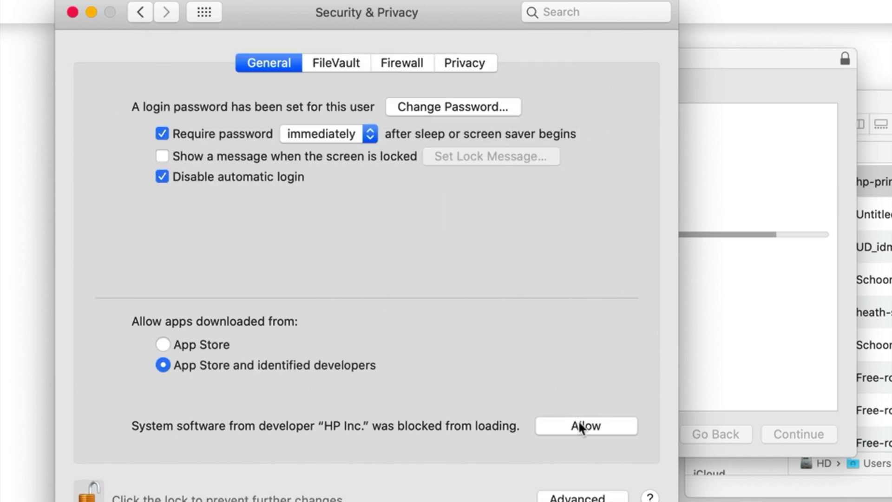
pyautogui.click(577, 423)
pyautogui.click(72, 14)
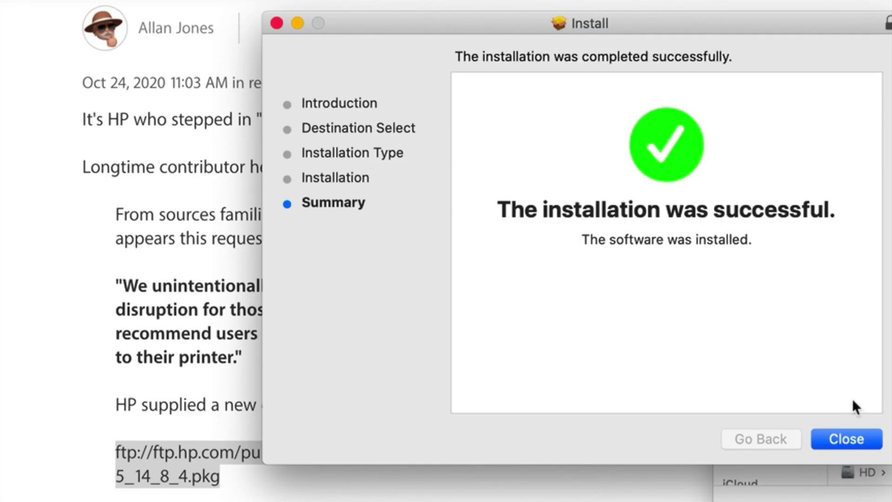
# - Close the finished installer, keep the HP package, and move the Finder window right
pyautogui.click(856, 439)
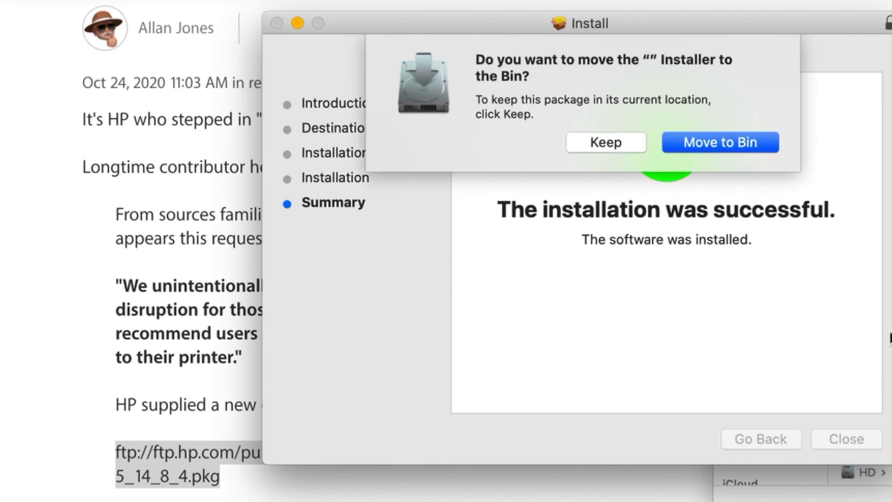
pyautogui.click(606, 144)
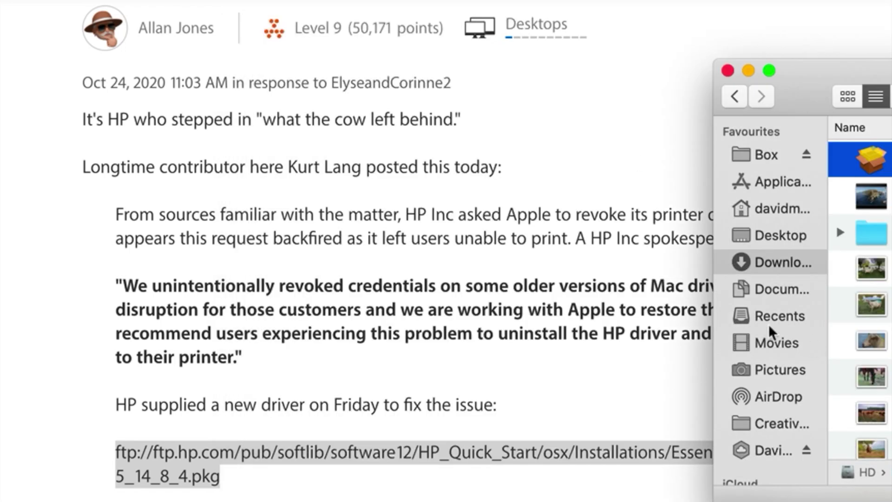
pyautogui.scroll(-5, 769, 324)
pyautogui.scroll(5, 784, 369)
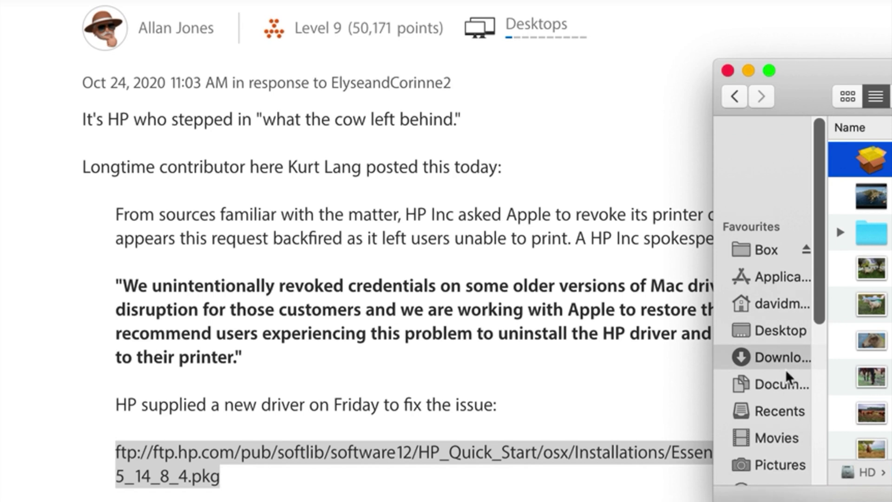
pyautogui.moveTo(790, 80); pyautogui.dragTo(891, 78)
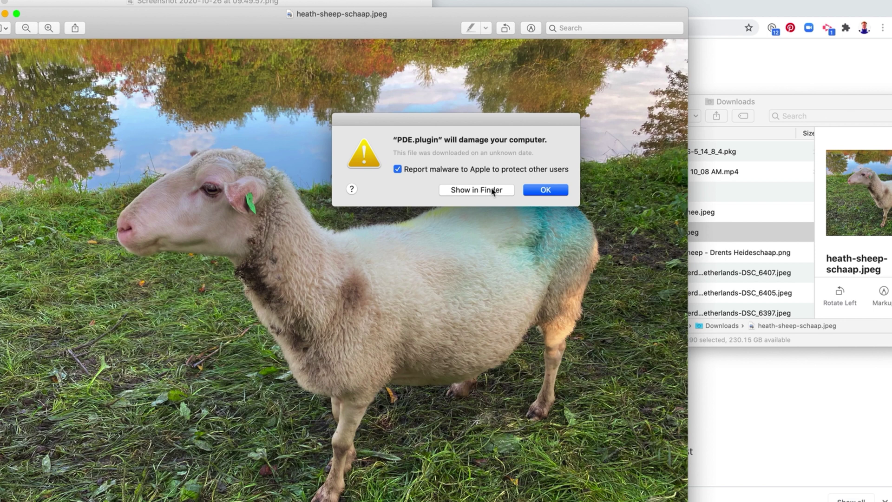
# - Dismiss the PDE.plugin warning and cancel printing the sheep photo
pyautogui.click(540, 193)
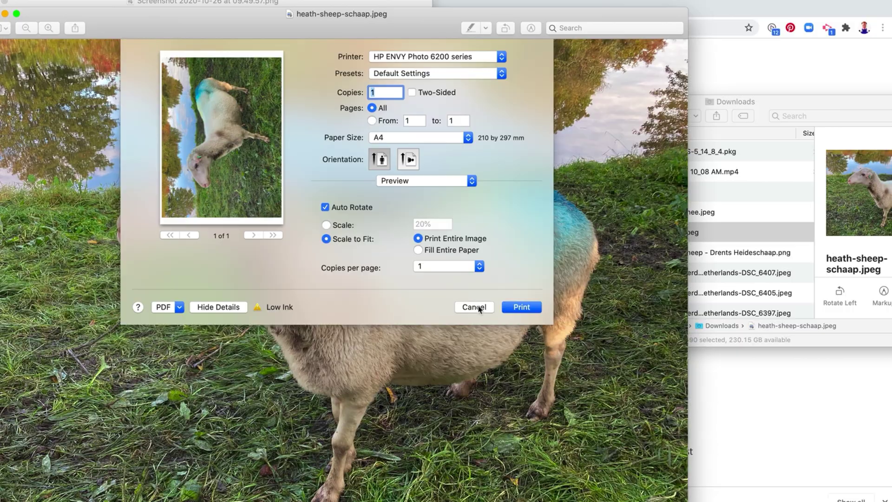
pyautogui.click(474, 307)
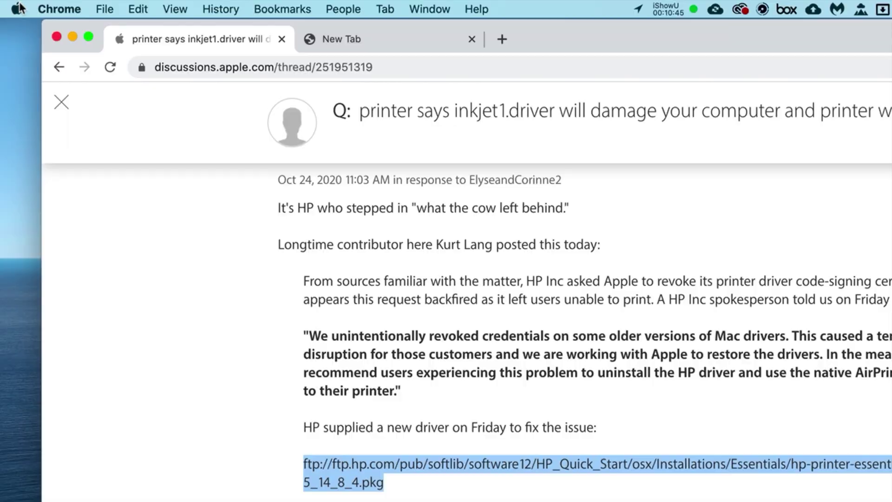
# - Delete the HP ENVY Photo 6200 series printer in Printers & Scanners
pyautogui.click(20, 8)
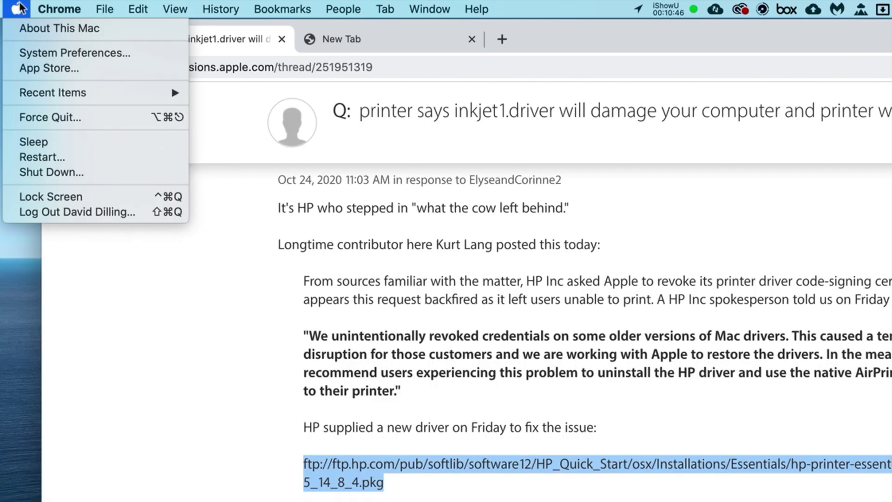
pyautogui.click(74, 53)
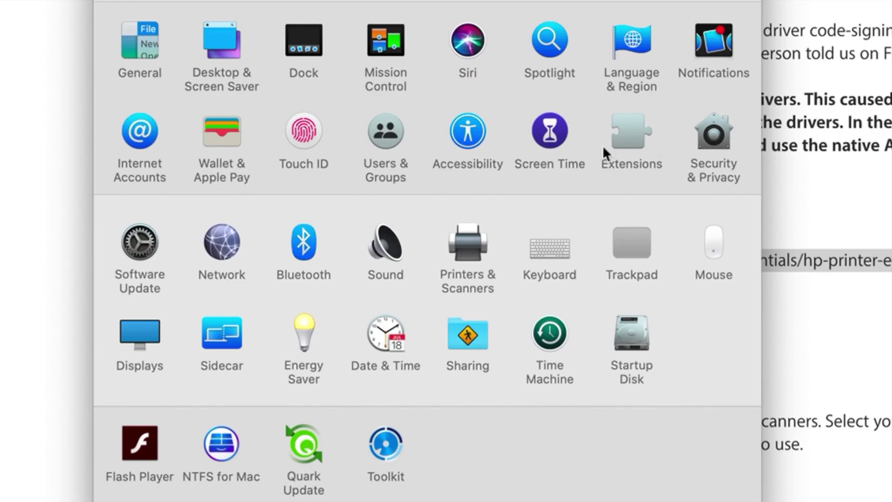
pyautogui.click(463, 253)
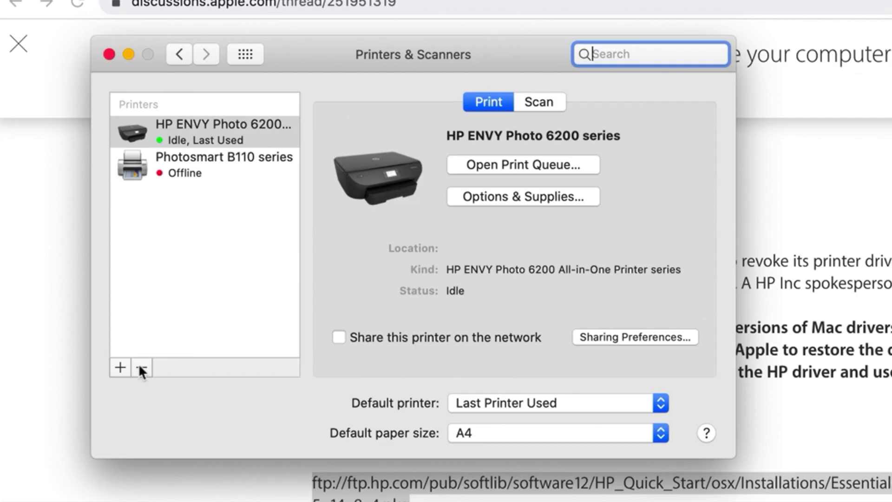
pyautogui.click(141, 367)
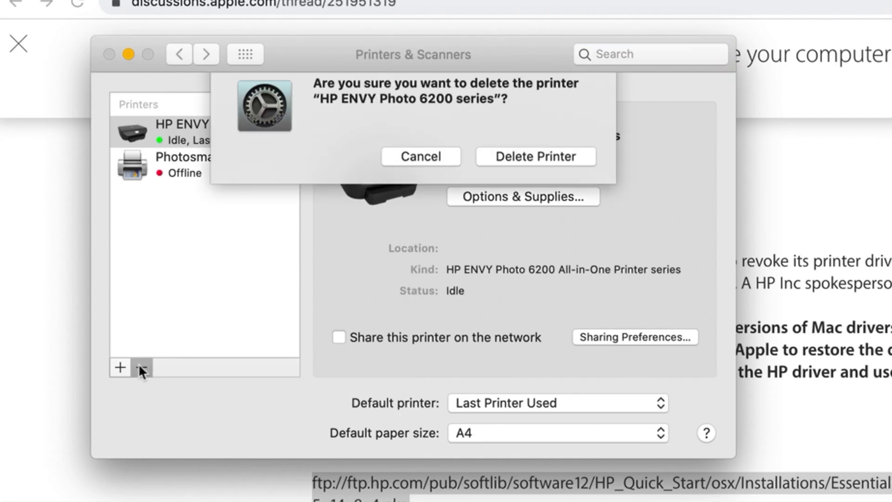
pyautogui.click(528, 177)
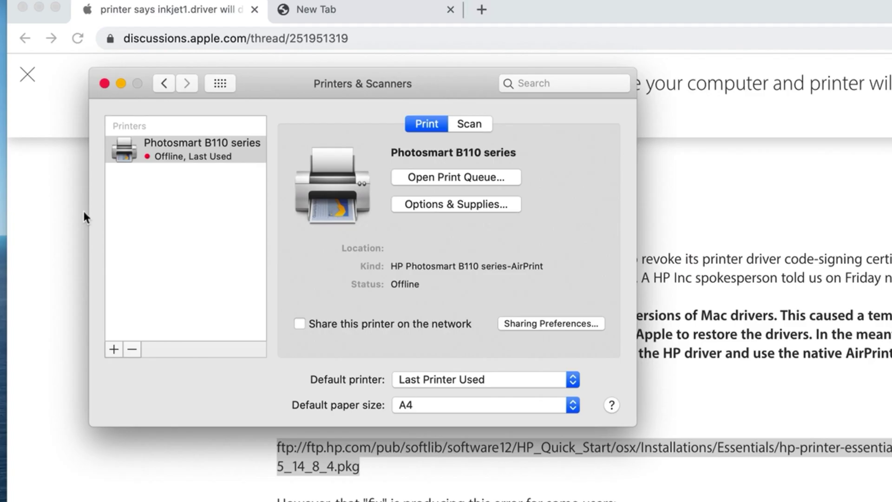
# - Re-add the HP ENVY Photo 6200 series [94FEDE] using the Secure AirPrint driver
pyautogui.click(113, 346)
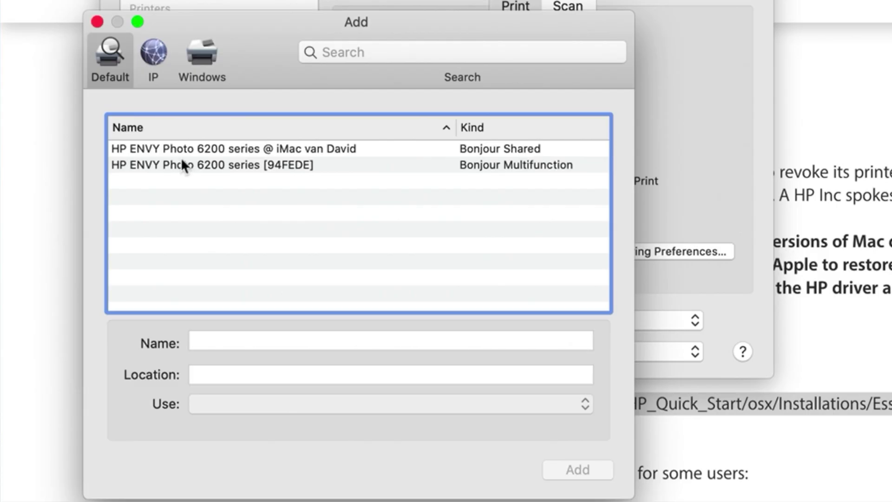
pyautogui.click(181, 163)
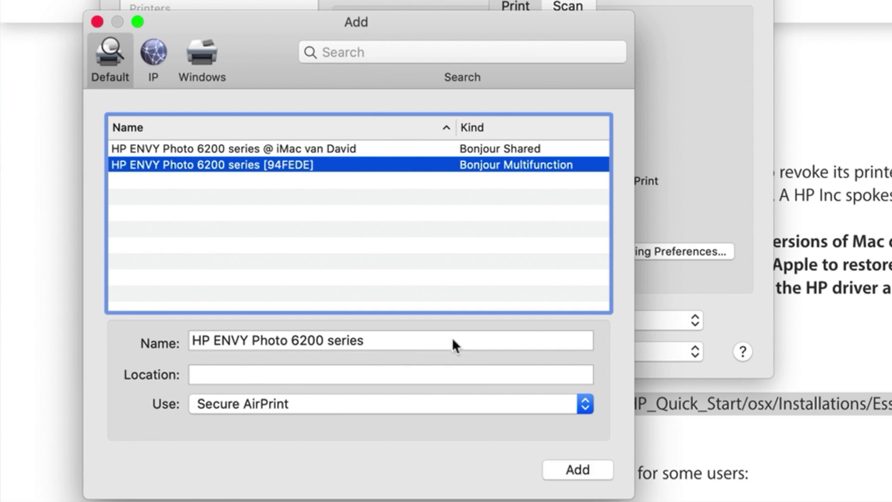
pyautogui.click(381, 404)
pyautogui.click(379, 404)
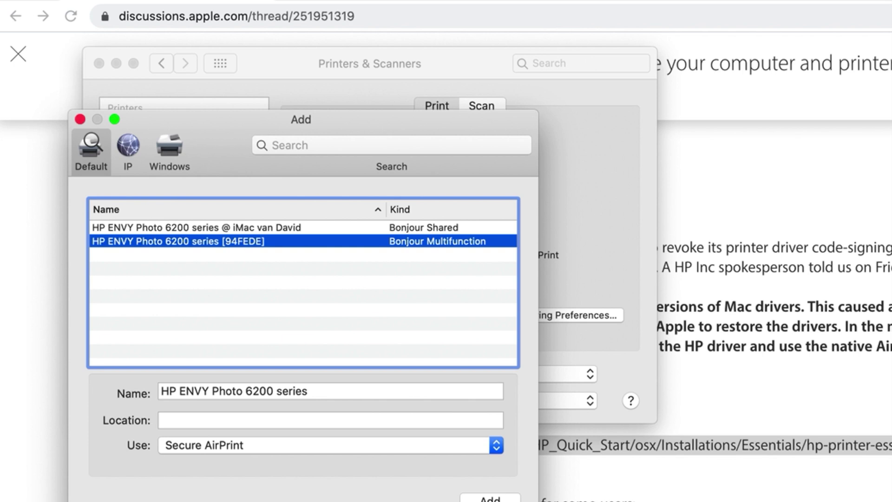
pyautogui.press('Return')
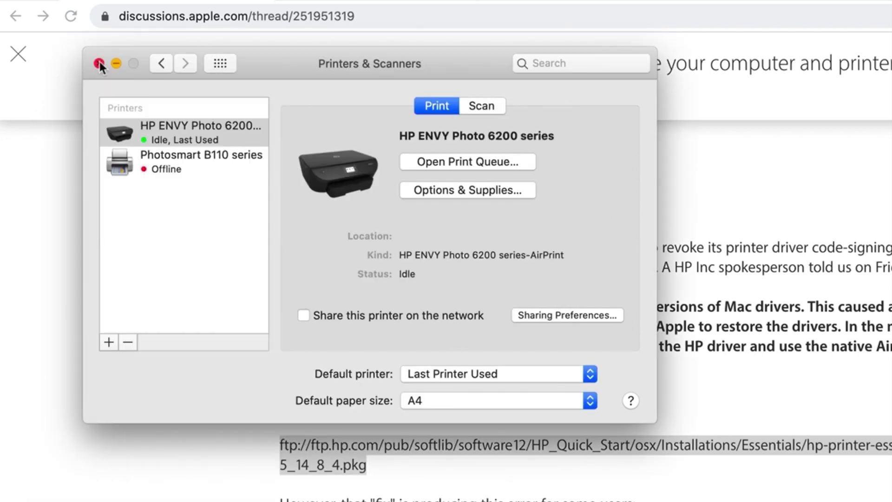
pyautogui.click(99, 63)
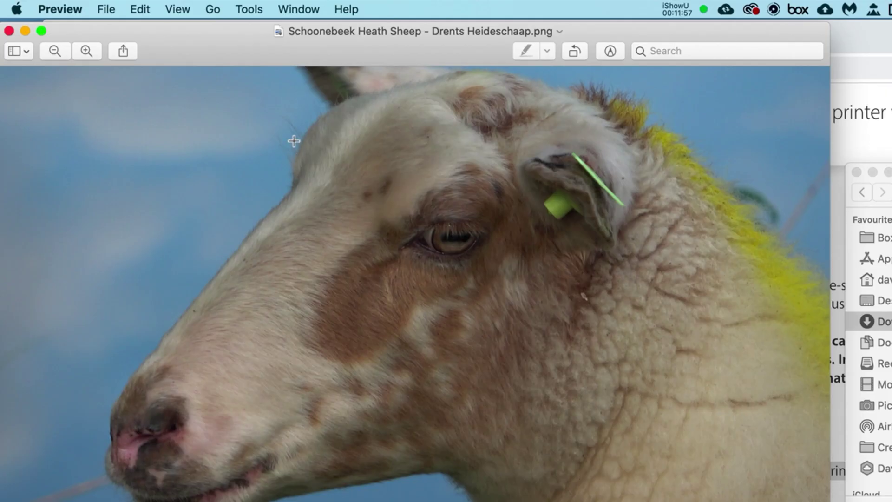
# - Print the Schoonebeek Heath Sheep photo in landscape with the From pages range selected
pyautogui.press('super+p')
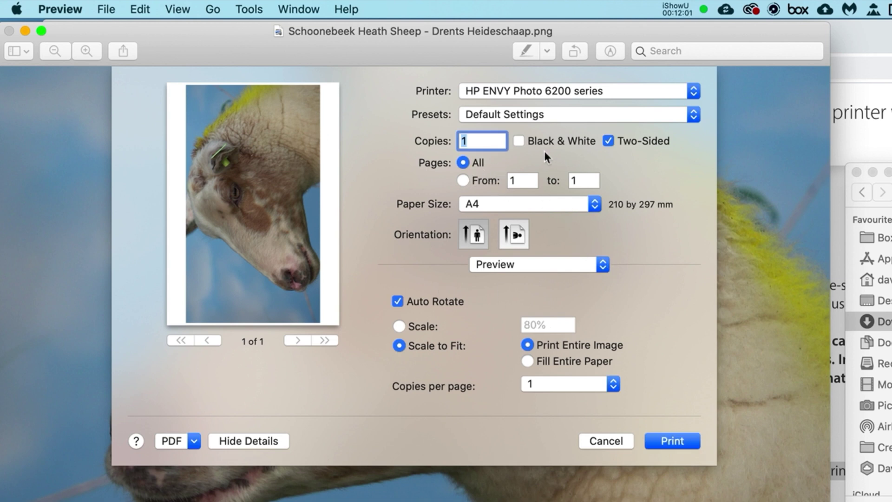
pyautogui.click(463, 180)
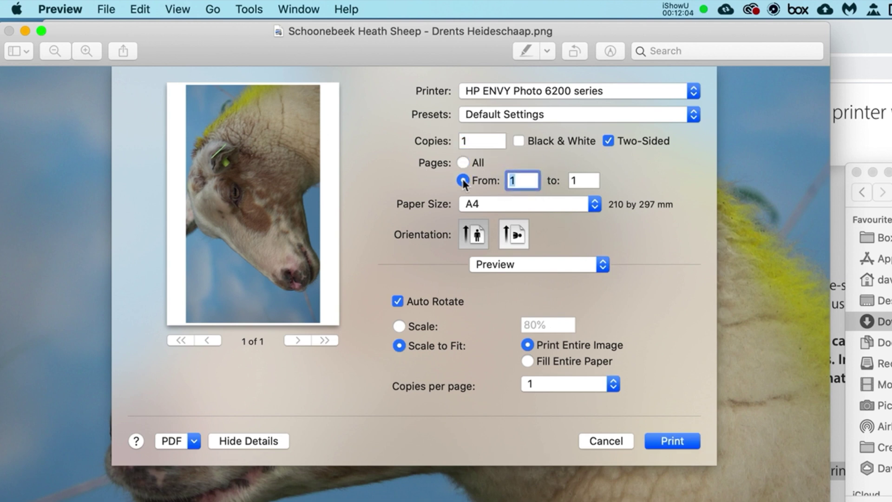
pyautogui.click(508, 230)
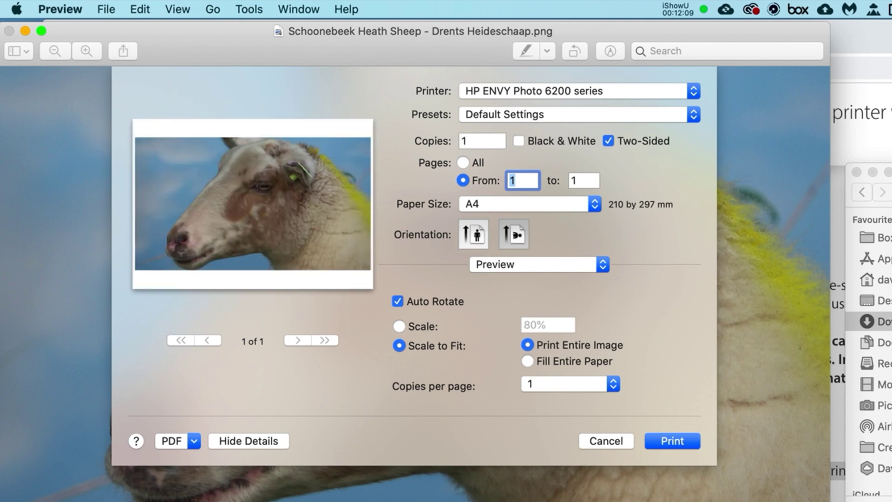
pyautogui.click(671, 444)
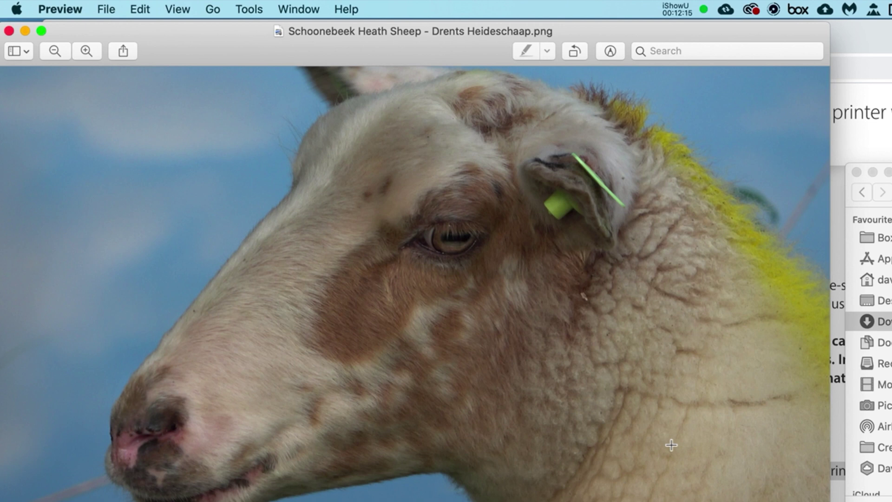
# - Switch to Chrome's inkjet1.driver thread at the post with HP's driver link
pyautogui.press('super+Tab')
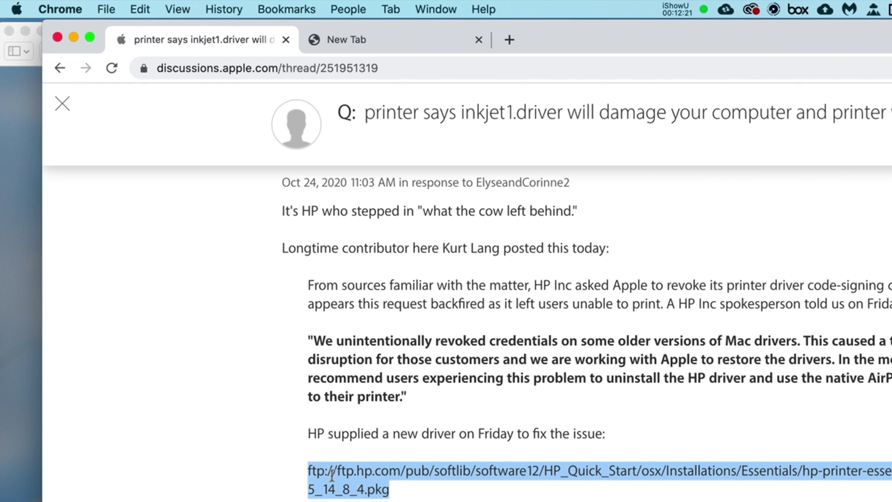